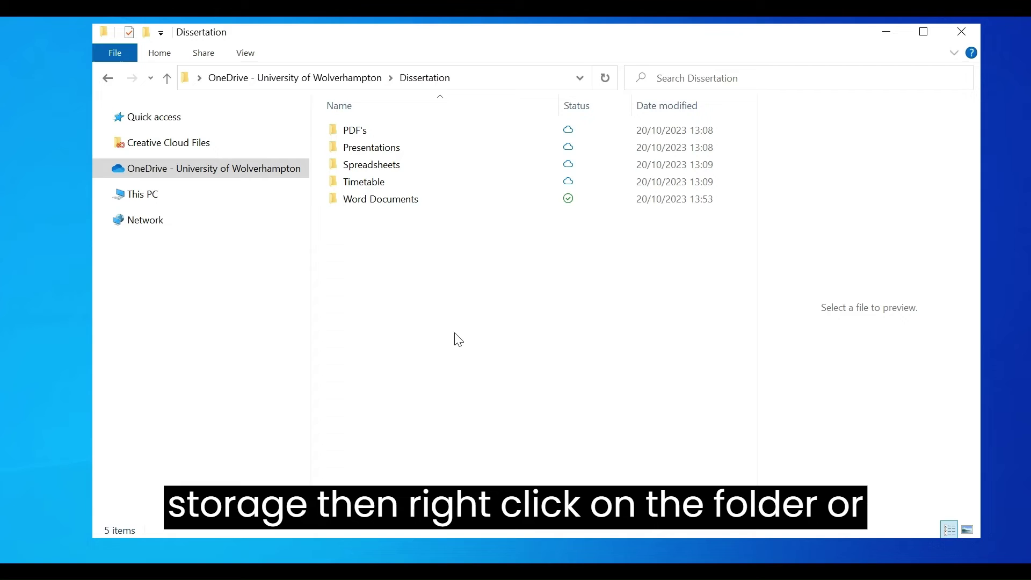
- Mark the five Dissertation subfolders as Always keep on this device from the right-click menu
right_click(420, 186)
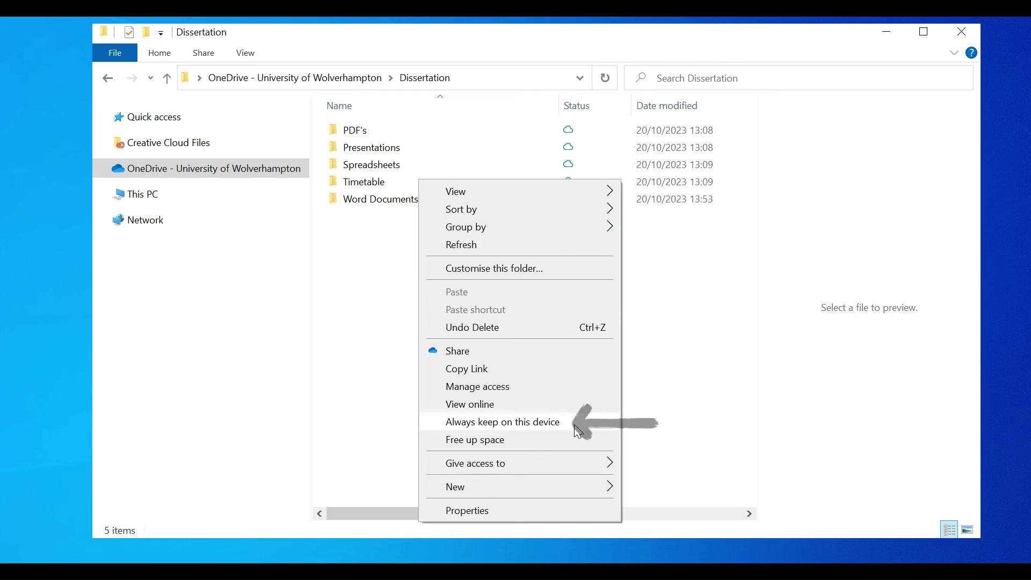
click(575, 425)
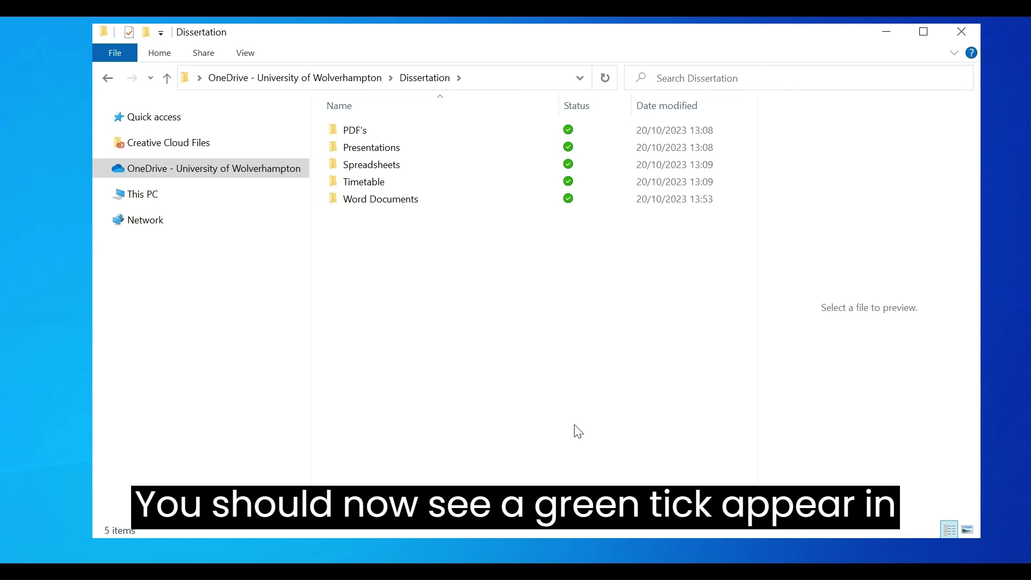